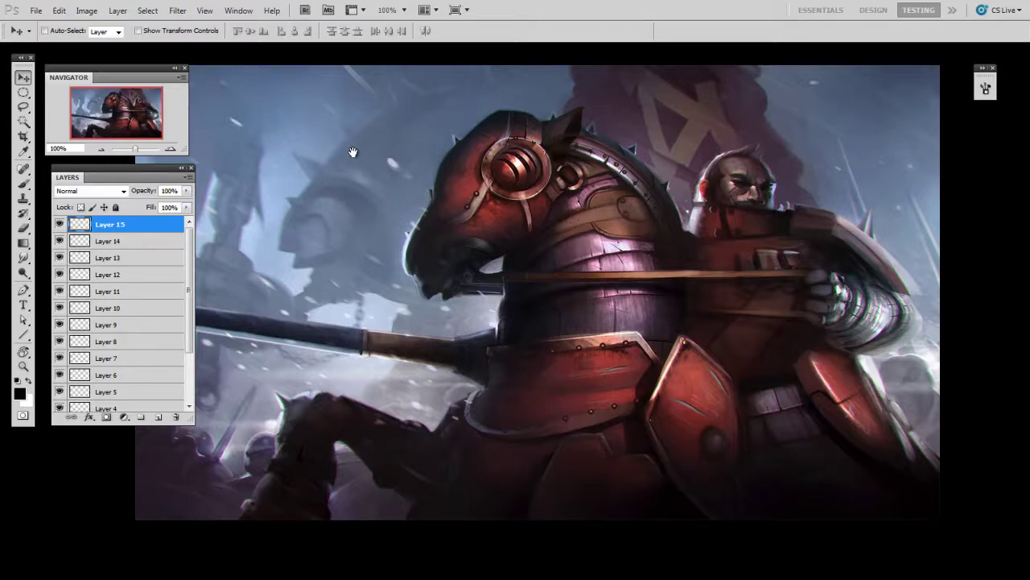
Step: Reframe the painting and lasso around the horse's armored head
scroll(383, 264, "up", 2)
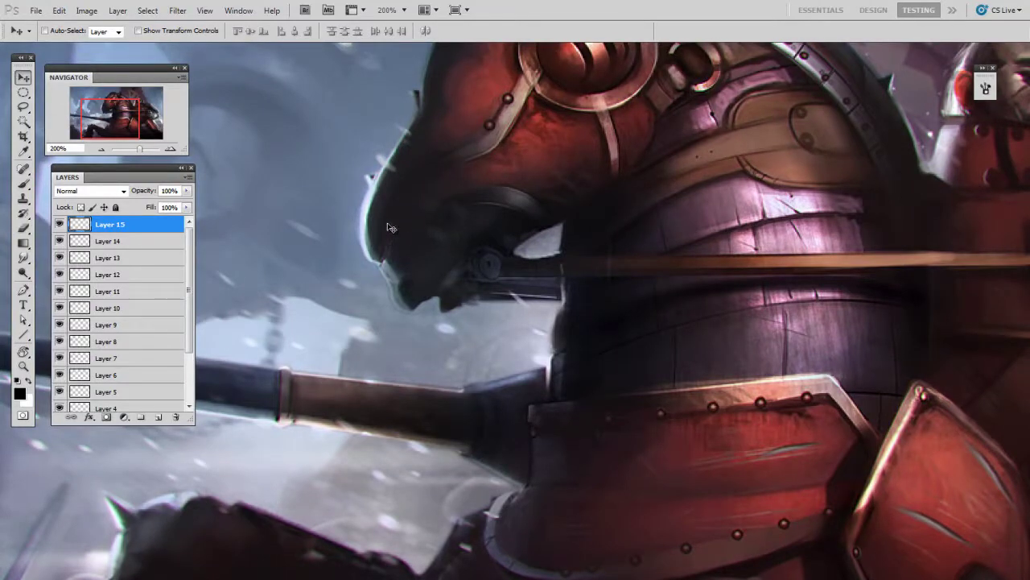
scroll(385, 229, "down", 2)
left_click_drag(488, 170, 510, 77)
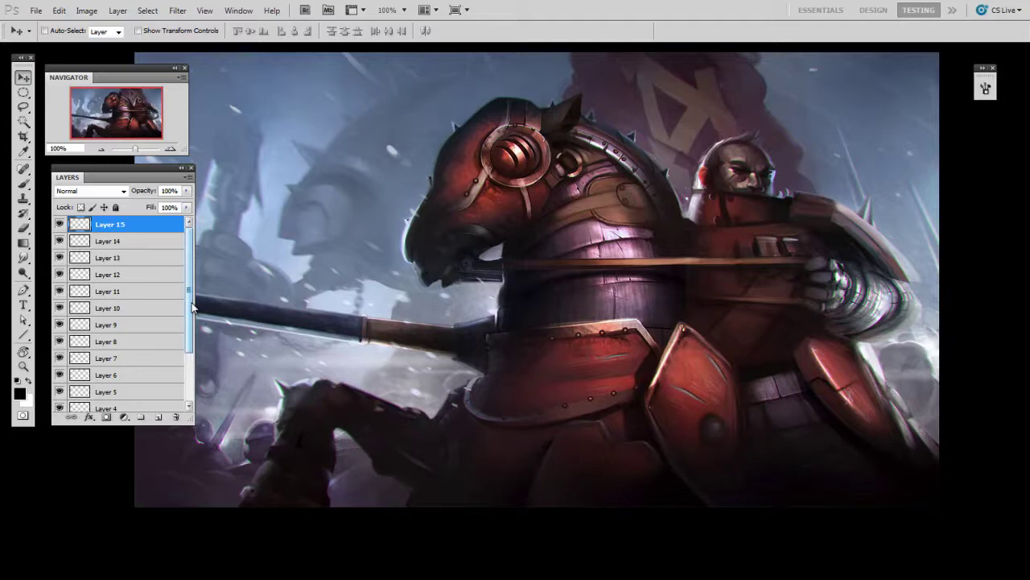
key("l")
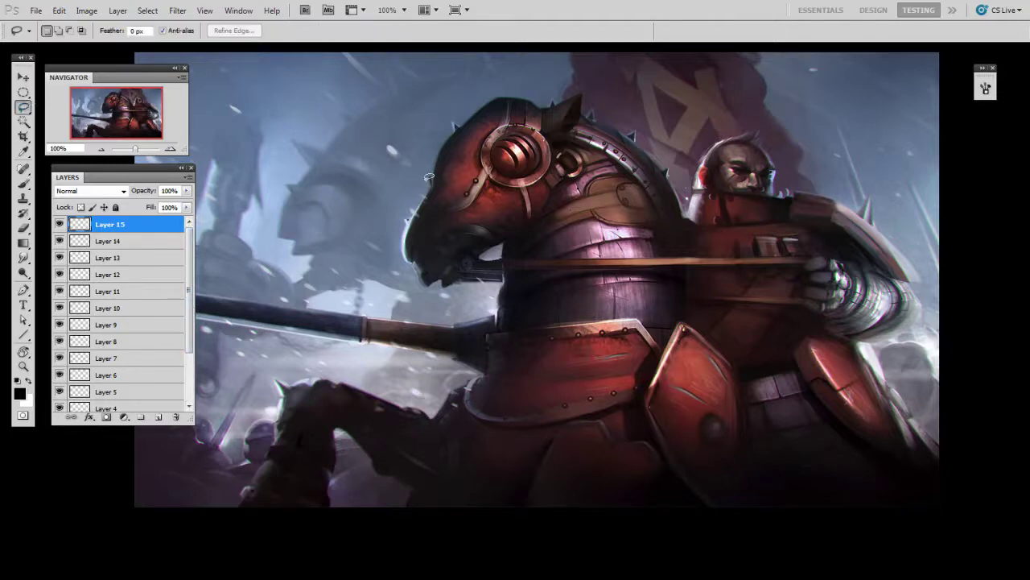
mouse_move(426, 173)
left_mouse_down()
mouse_move(544, 87)
mouse_move(580, 101)
mouse_move(573, 184)
mouse_move(465, 272)
mouse_move(426, 164)
left_mouse_up()
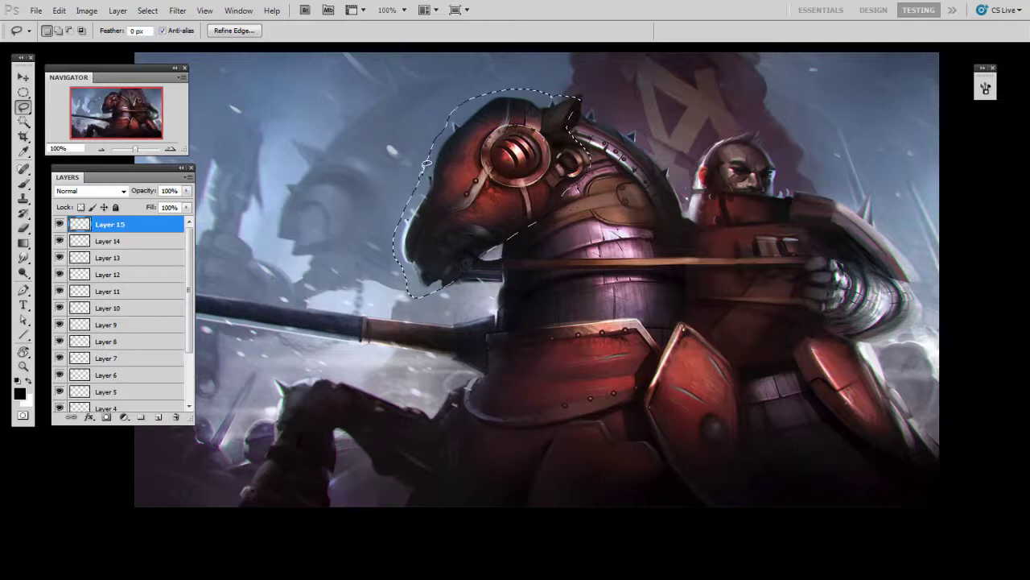
Step: Copy Merged the selected head and paste it into Layer 15
left_click(58, 10)
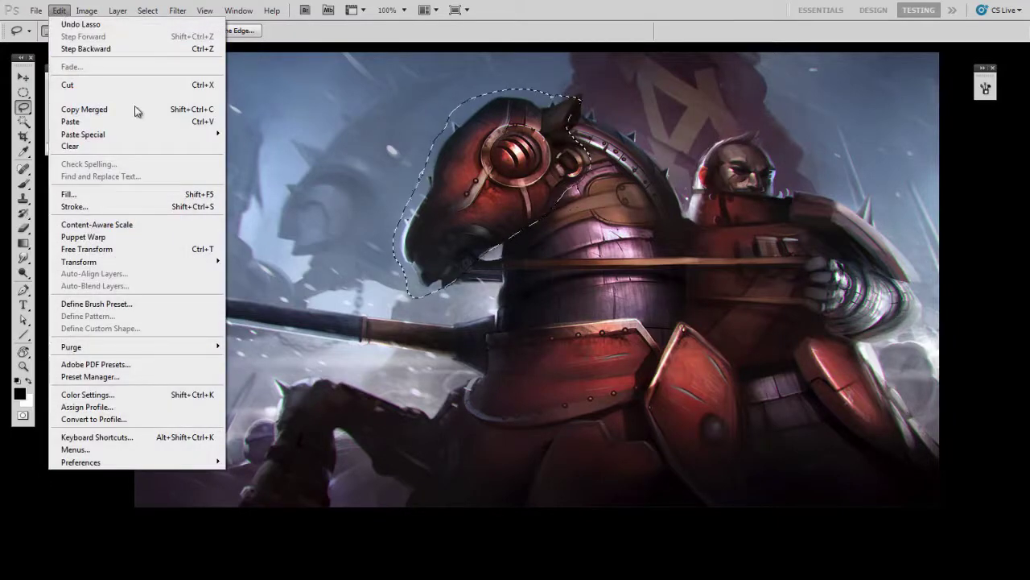
left_click(149, 114)
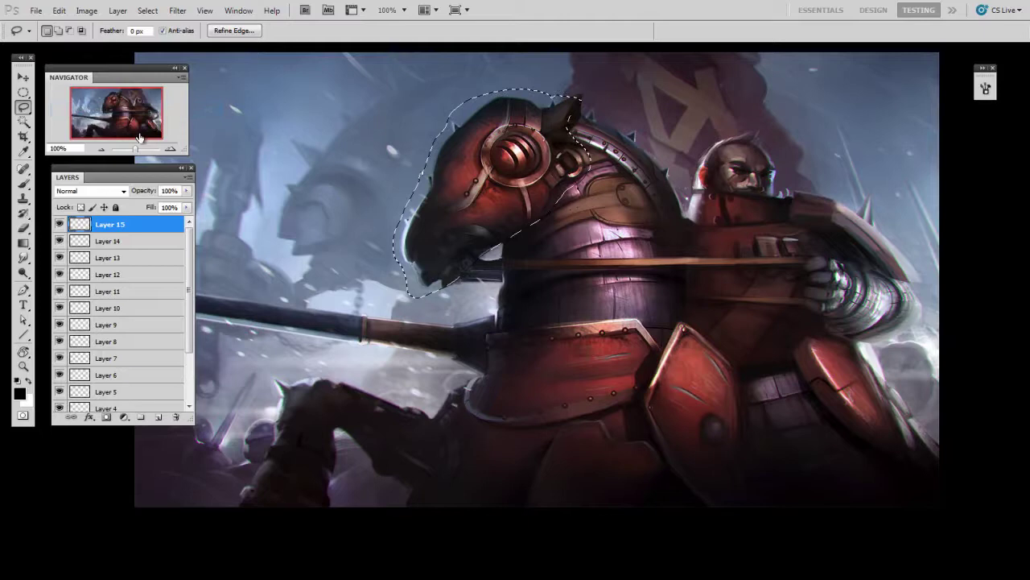
key("ctrl+v")
Step: Move the copied head beside the original and rotate it upward about -22.71°
left_click(24, 77)
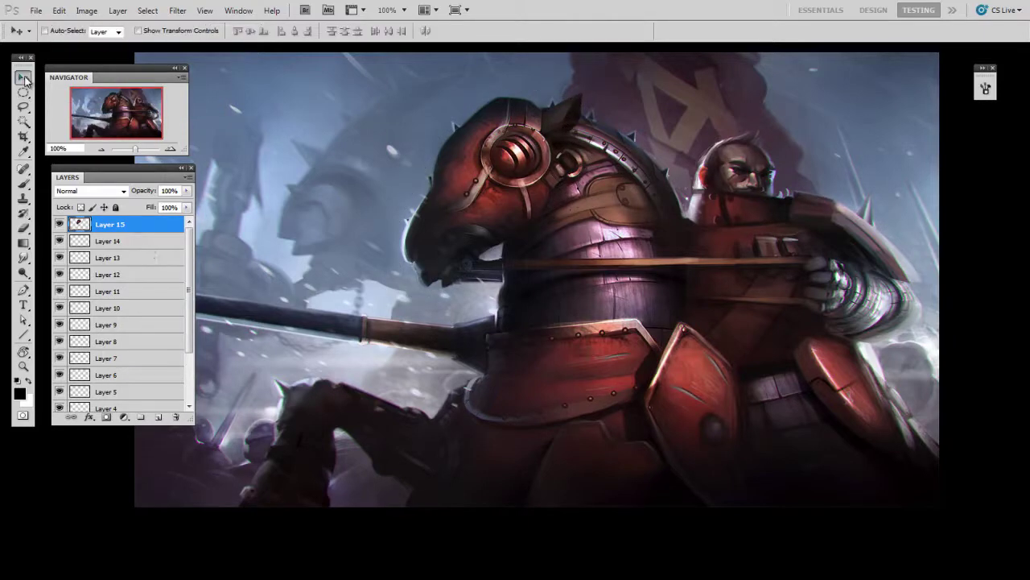
left_click_drag(586, 293, 441, 293)
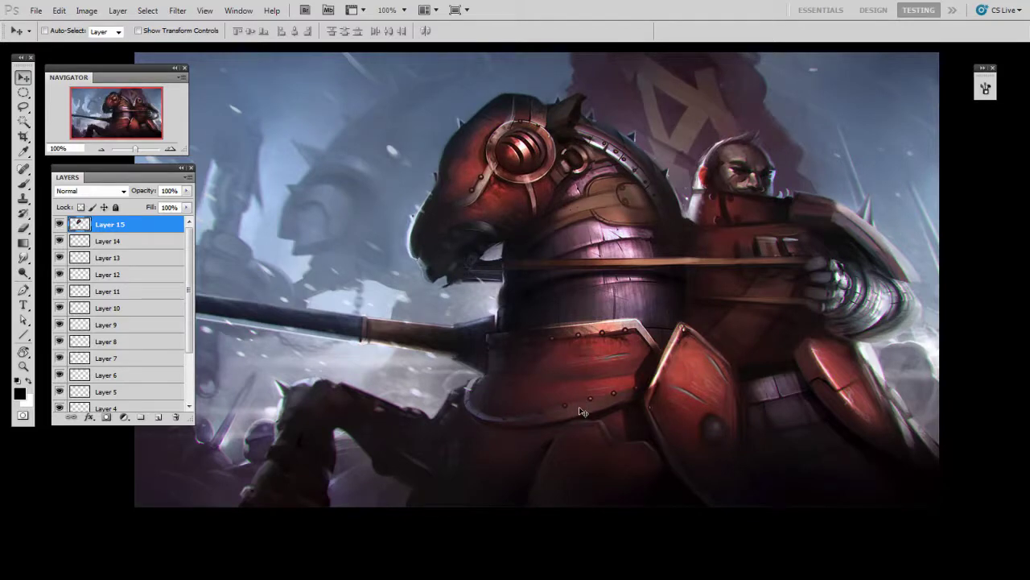
key("ctrl+t")
left_click_drag(610, 271, 631, 236)
Step: Stretch the head with a Perspective transform, nudge it one pixel left and down, and commit
right_click(495, 185)
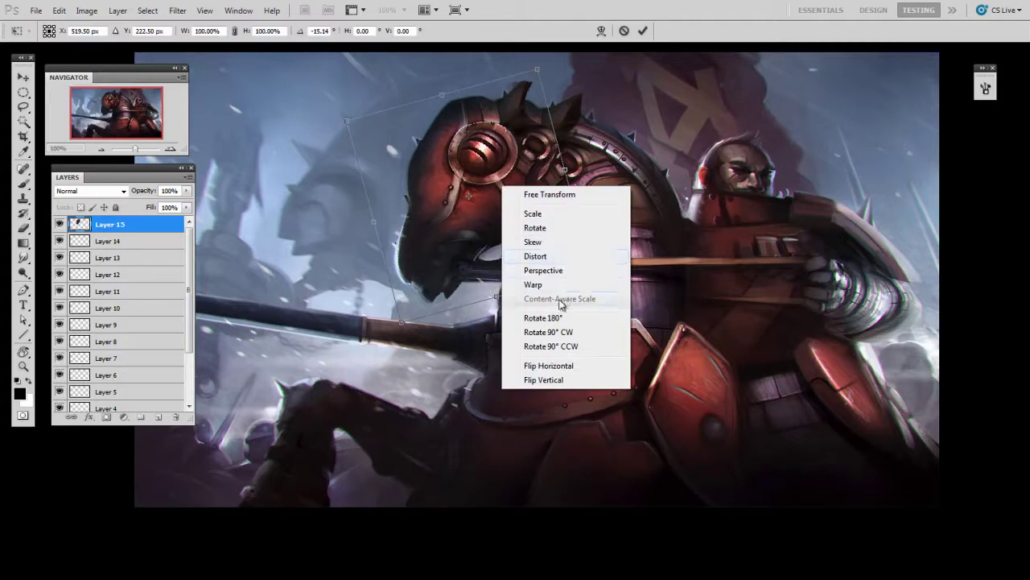
left_click(533, 269)
left_click_drag(394, 336, 524, 231)
key("Left")
key("Down")
key("Return")
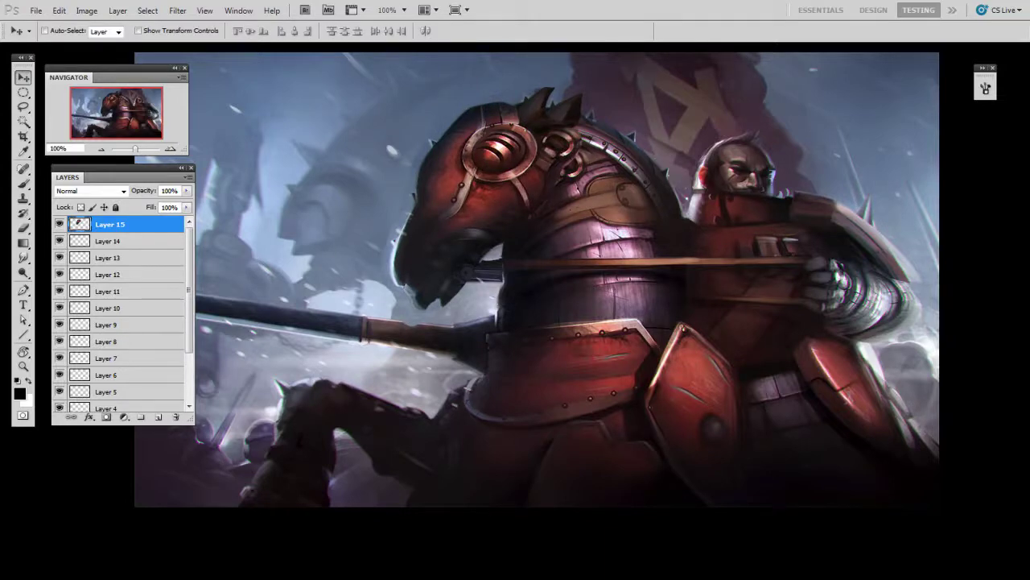
Step: Zoom in on the head and paint a light rim along its left edge with a smaller brush
left_click(549, 238, "ctrl")
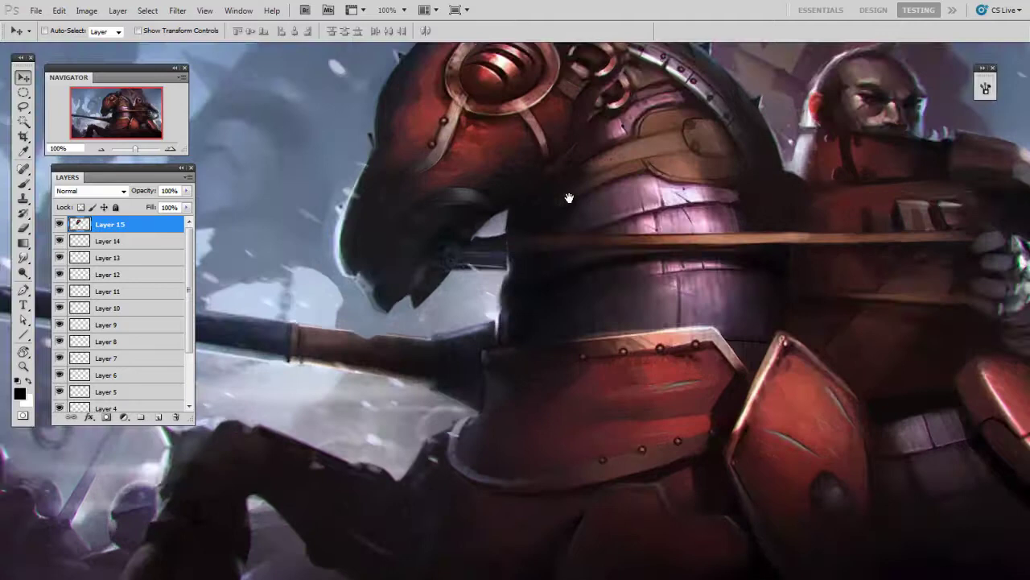
left_click_drag(602, 346, 617, 369)
left_click_drag(522, 312, 535, 336)
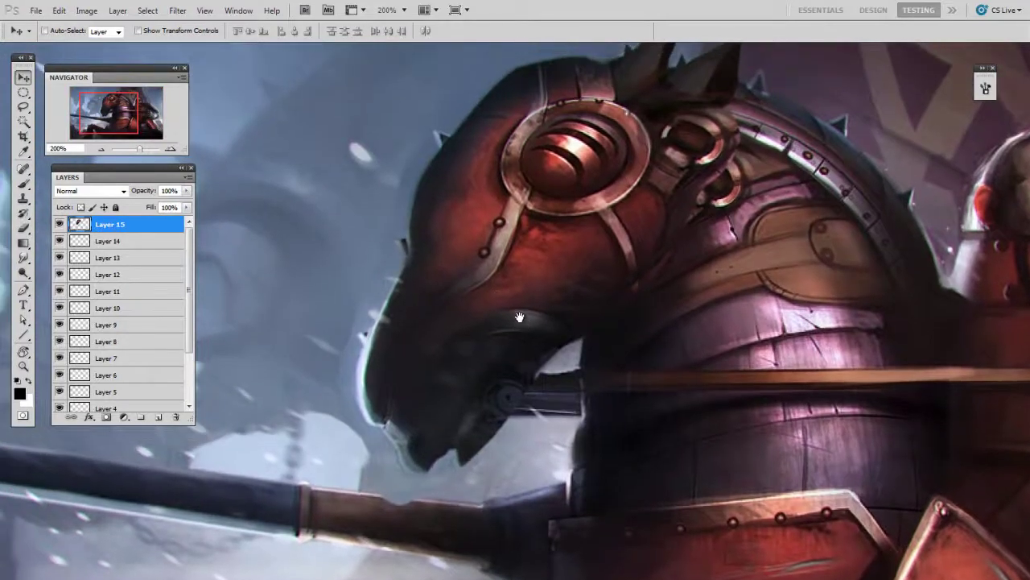
key("b")
key("bracketleft")
key("bracketleft")
key("bracketleft")
mouse_move(355, 285)
left_mouse_down()
mouse_move(337, 341)
mouse_move(362, 281)
mouse_move(359, 322)
left_mouse_up()
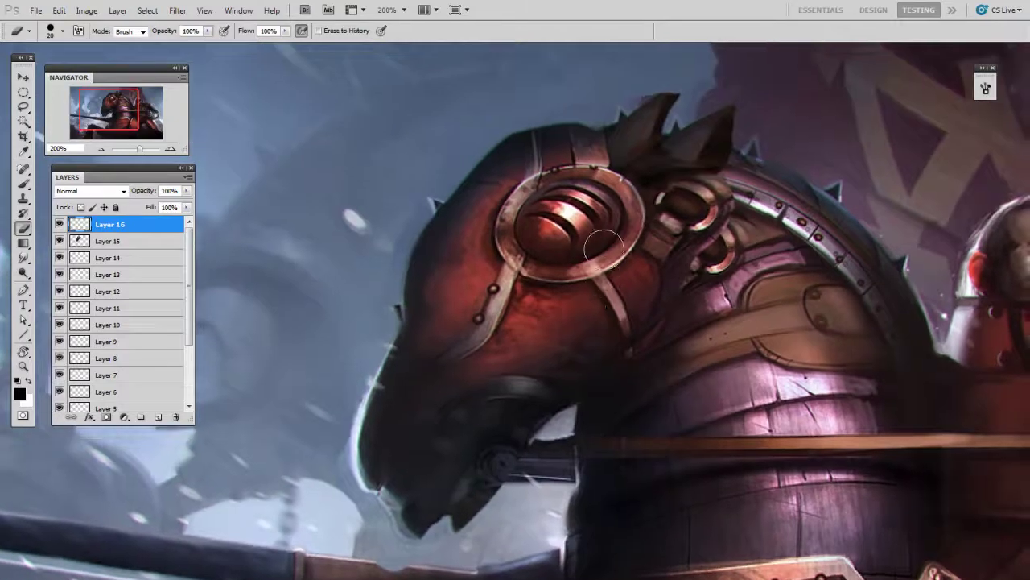
Step: On a new Layer 16, paint a blue-grey stroke along the head's left edge, then zoom out
key("b")
left_click(439, 169, "alt")
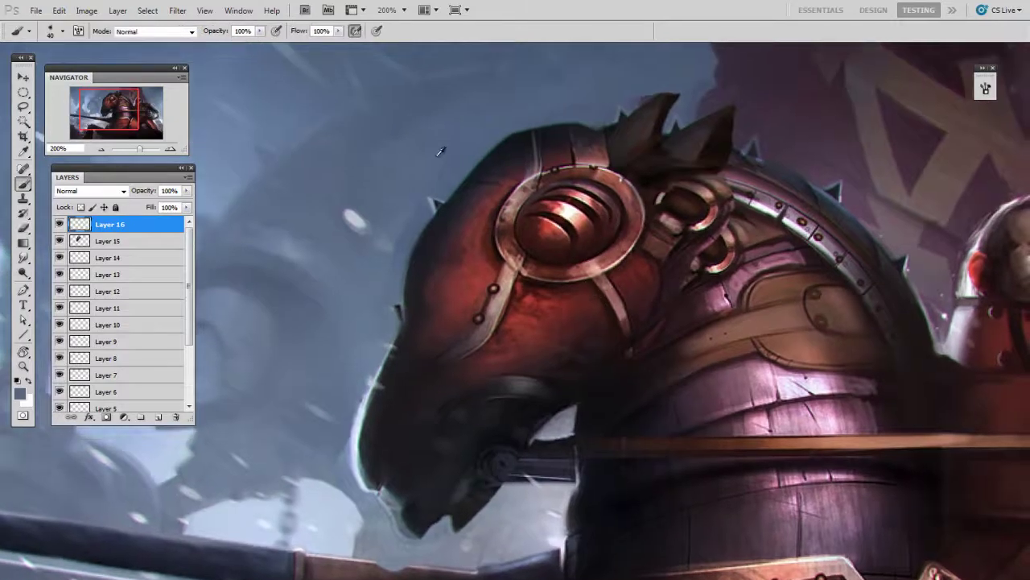
left_click_drag(397, 227, 378, 274)
key("bracketright")
key("bracketright")
key("bracketright")
key("bracketright")
key("bracketright")
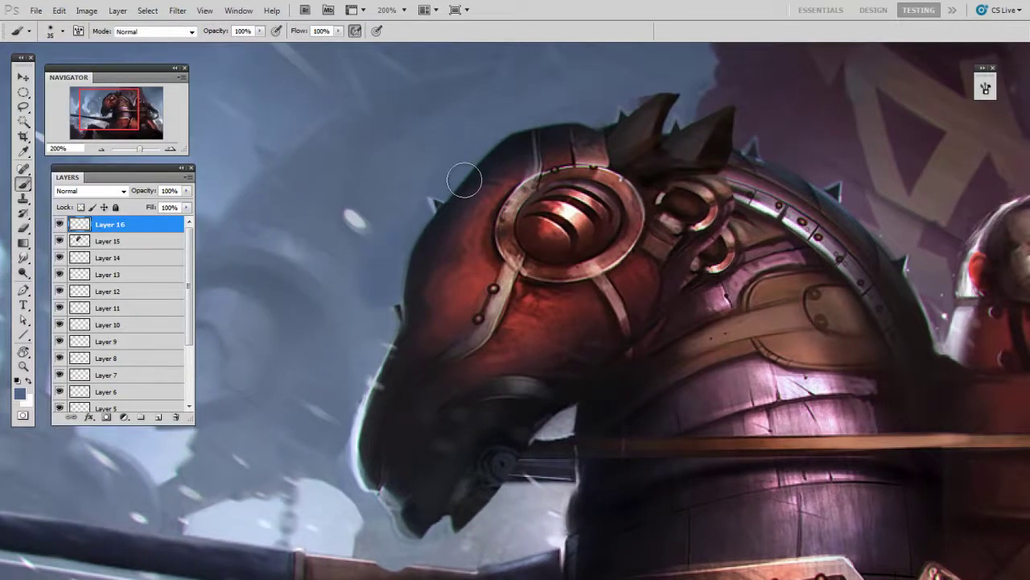
key("ctrl+minus")
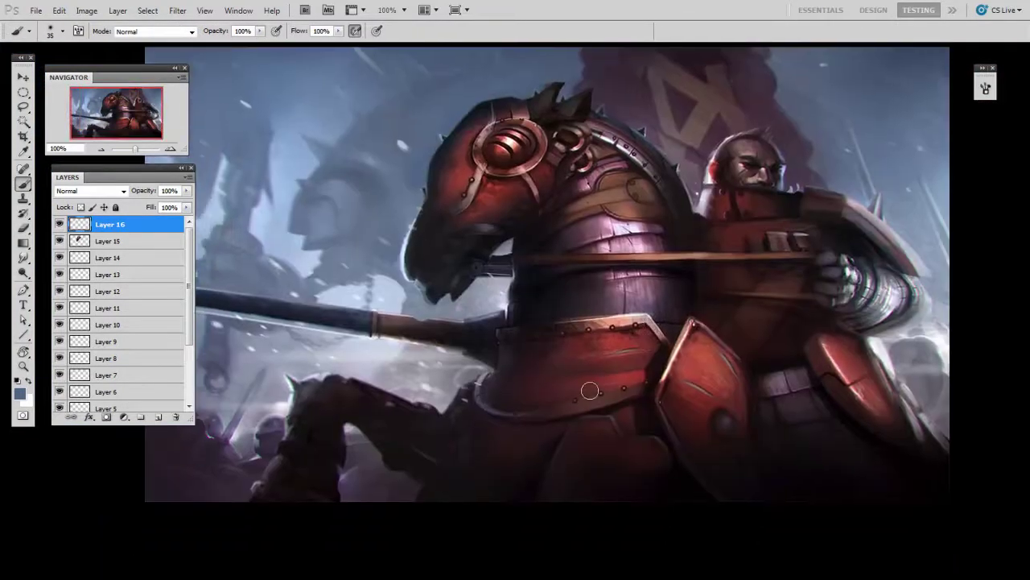